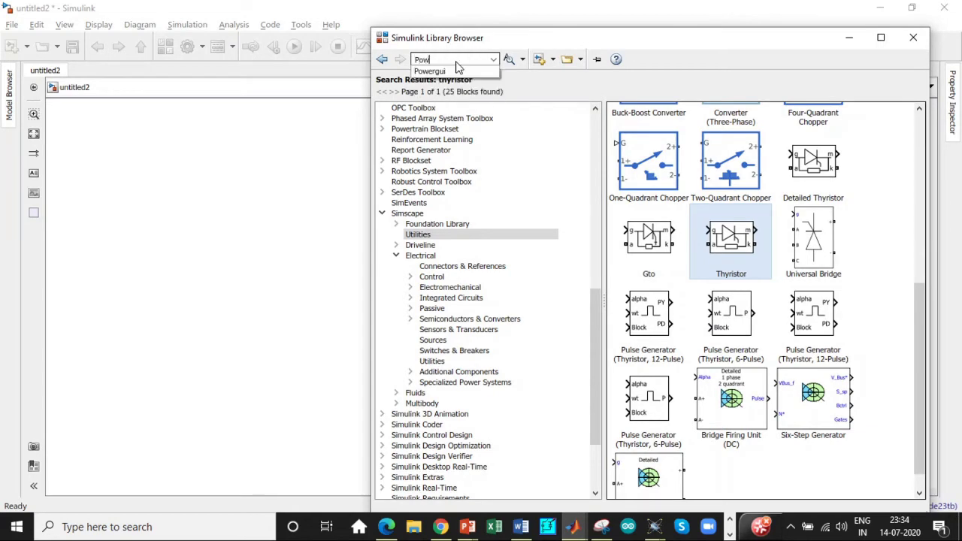
Step: Add the powergui, Voltage Measurement and Current Measurement blocks to untitled2
click(436, 72)
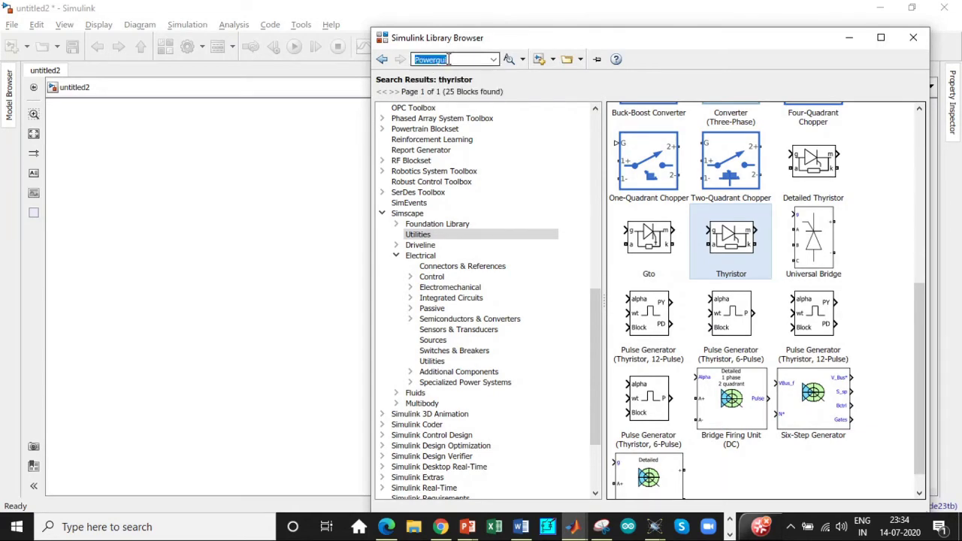
right_click(649, 132)
key(Escape)
drag(485, 37, 466, 15)
click(637, 147)
right_click(639, 151)
click(670, 164)
click(714, 114)
right_click(713, 113)
click(446, 43)
Step: Search for 'AC' and add the AC Voltage Source block to untitled2
double_click(445, 37)
key(BackSpace)
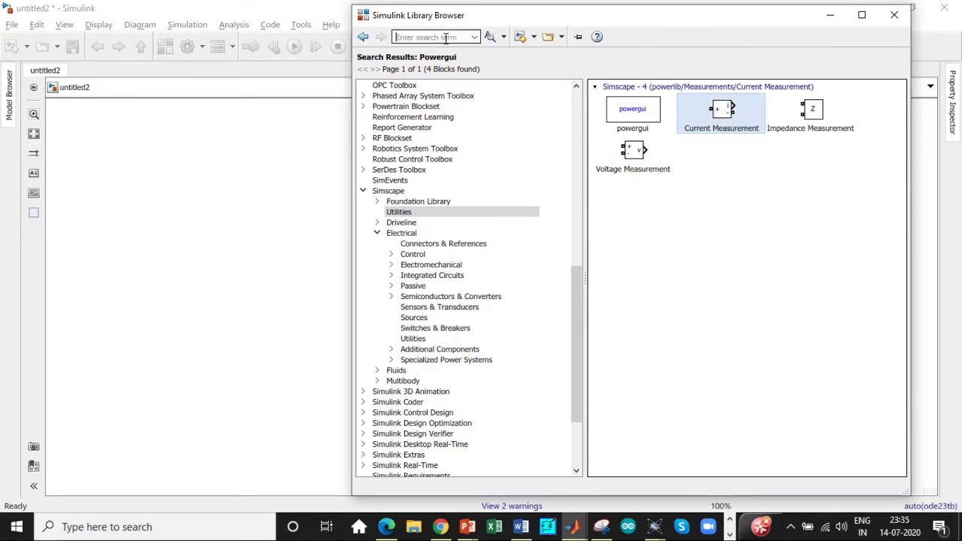
text(AC)
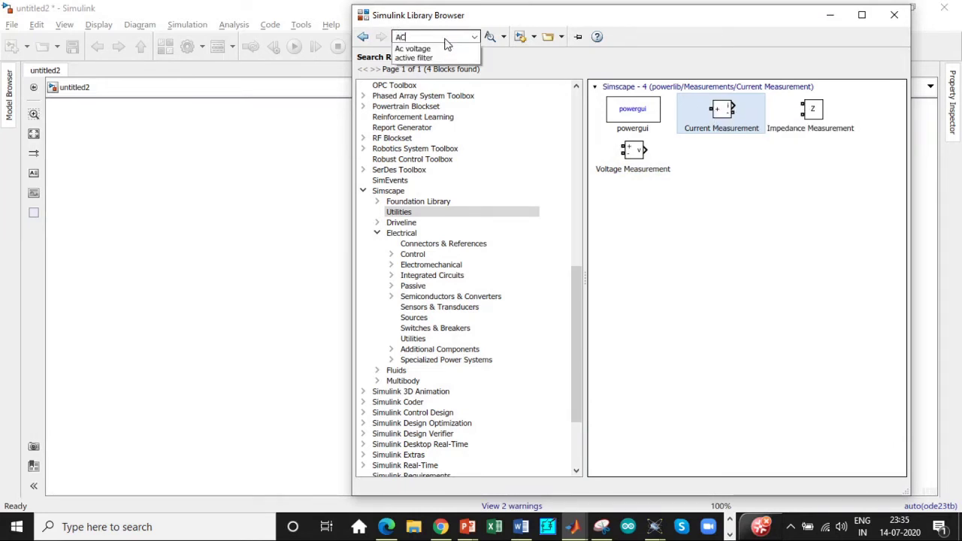
click(442, 49)
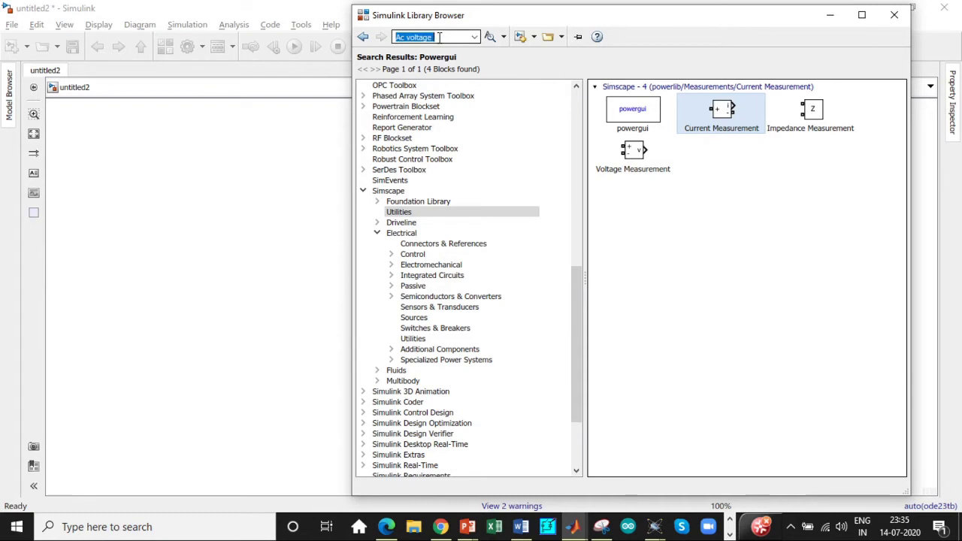
click(781, 118)
right_click(781, 118)
click(795, 126)
click(444, 37)
Step: Search for 'thyristor', fixing the misspelling, and add the Thyristor block to untitled2
key(BackSpace)
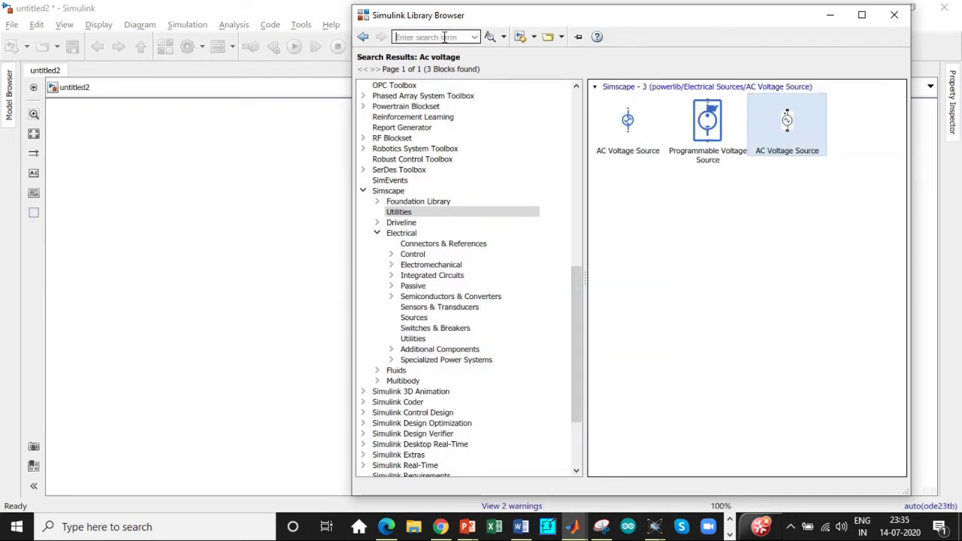
text(thristor)
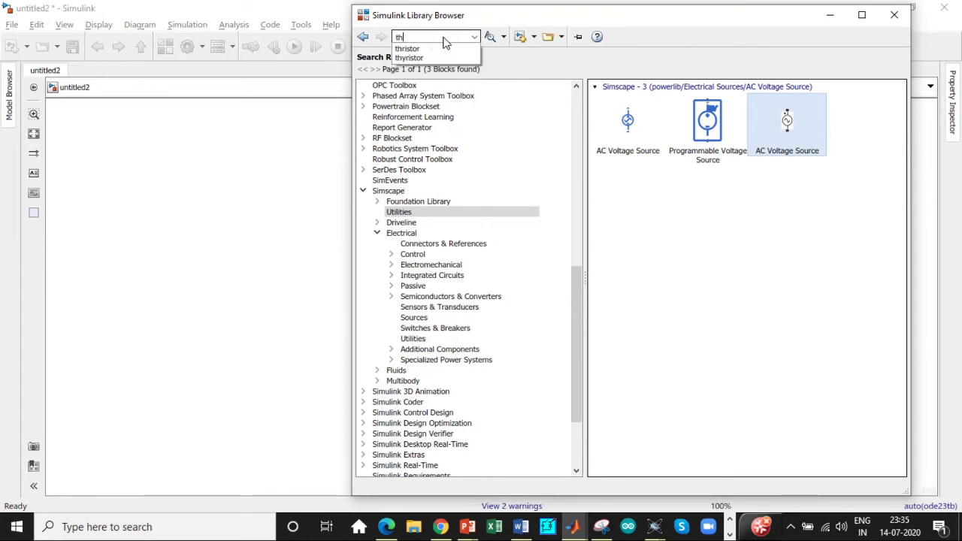
click(429, 38)
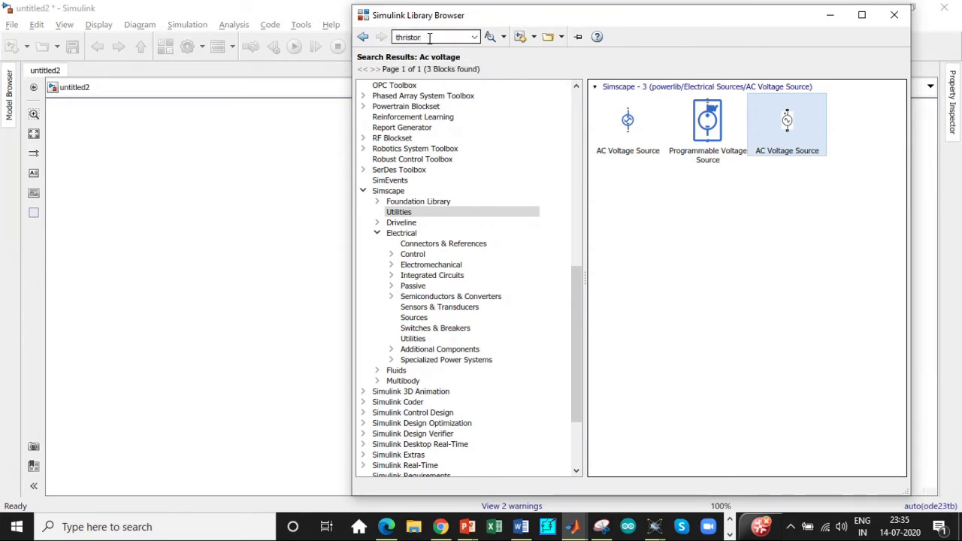
double_click(429, 37)
text(th)
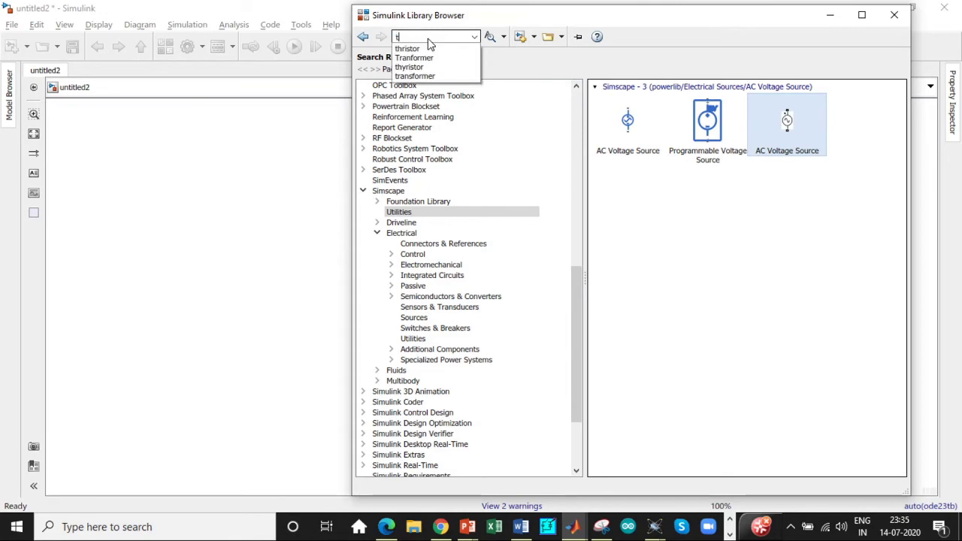
click(434, 57)
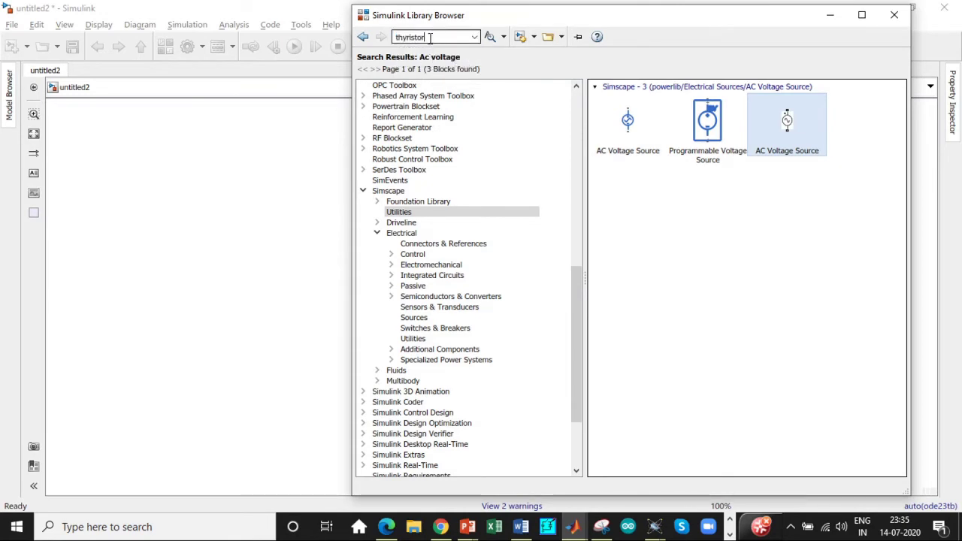
key(Return)
scroll(713, 225, down, 5)
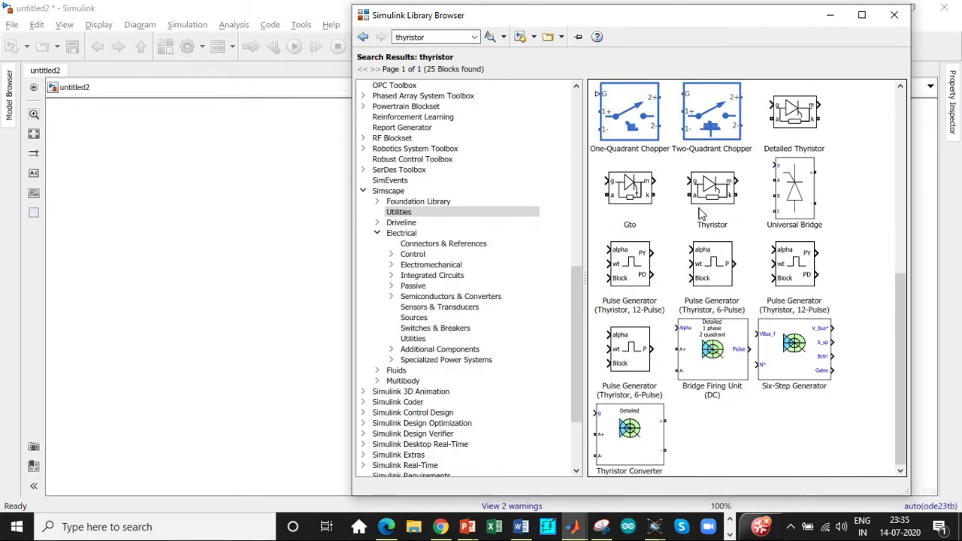
right_click(721, 194)
click(740, 193)
Step: Replace the library search text with 'mean'
double_click(429, 37)
key(BackSpace)
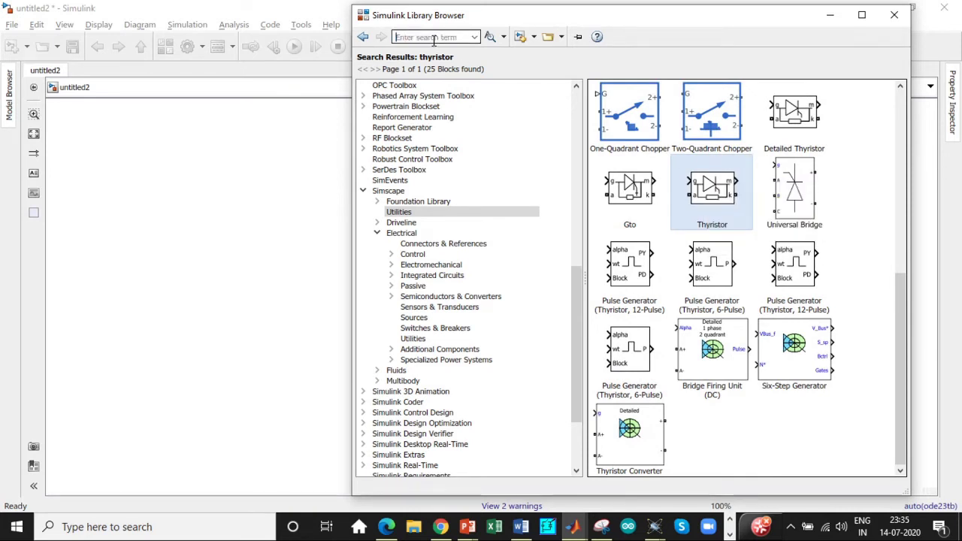
text(c)
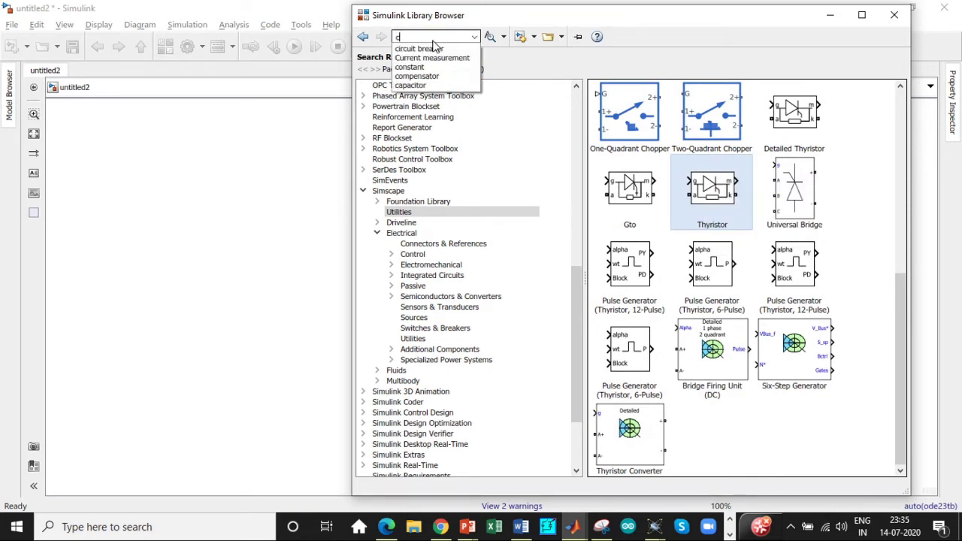
key(BackSpace)
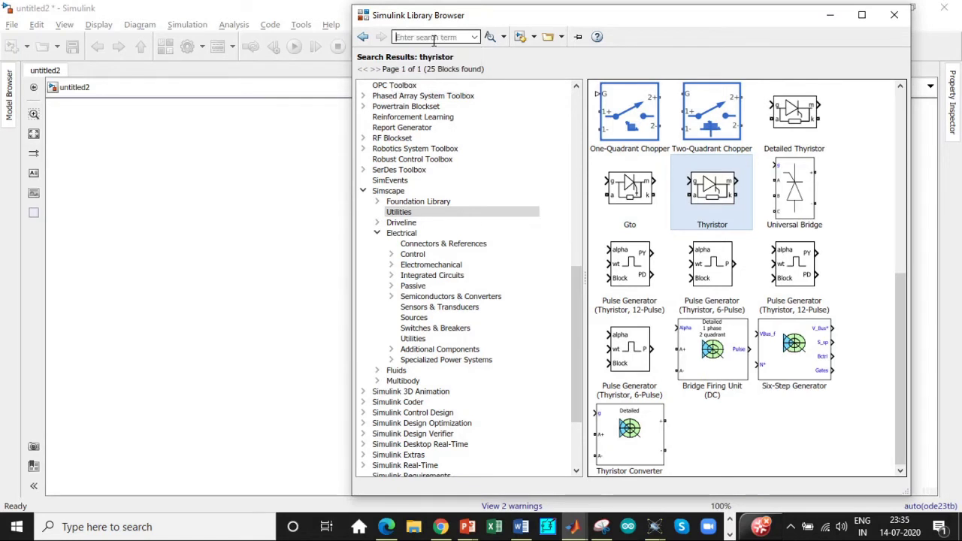
text(R)
key(BackSpace)
text(mean)
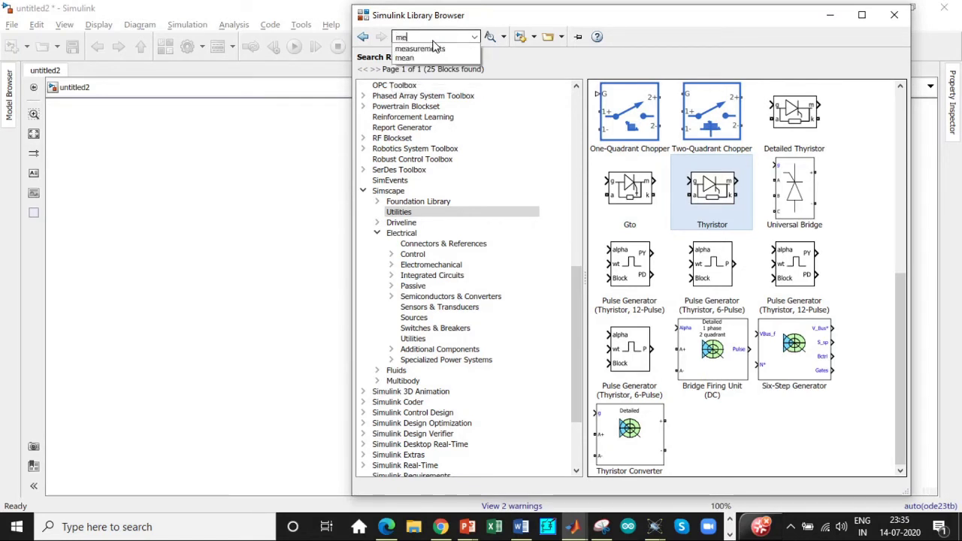
click(432, 46)
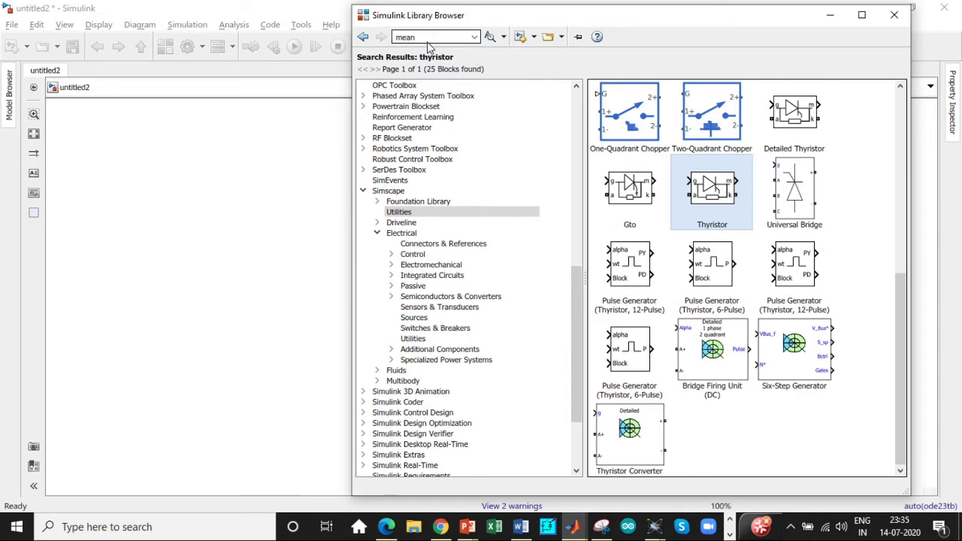
Step: Run the 'mean' search and add the RMS block to untitled2
key(Return)
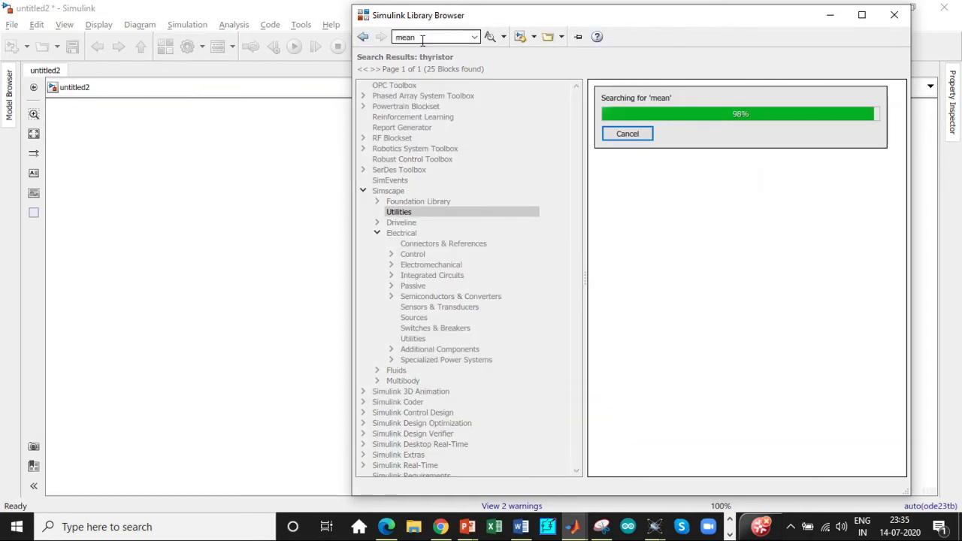
scroll(740, 259, down, 3)
scroll(740, 260, down, 10)
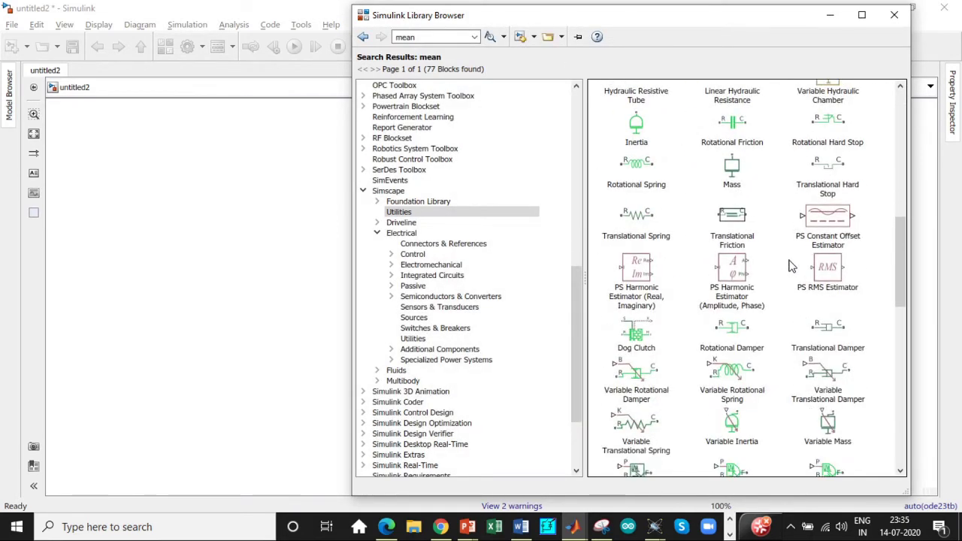
right_click(808, 293)
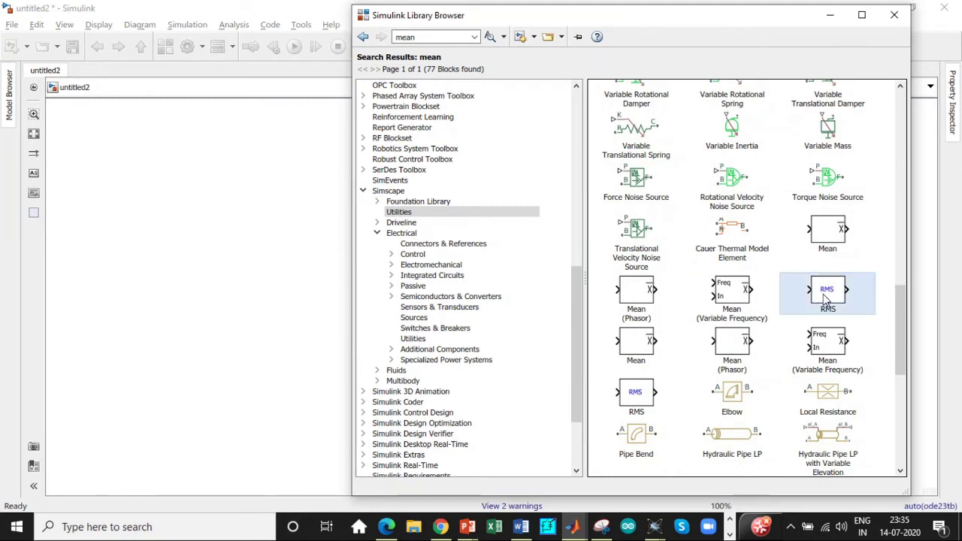
click(786, 226)
scroll(785, 248, up, 10)
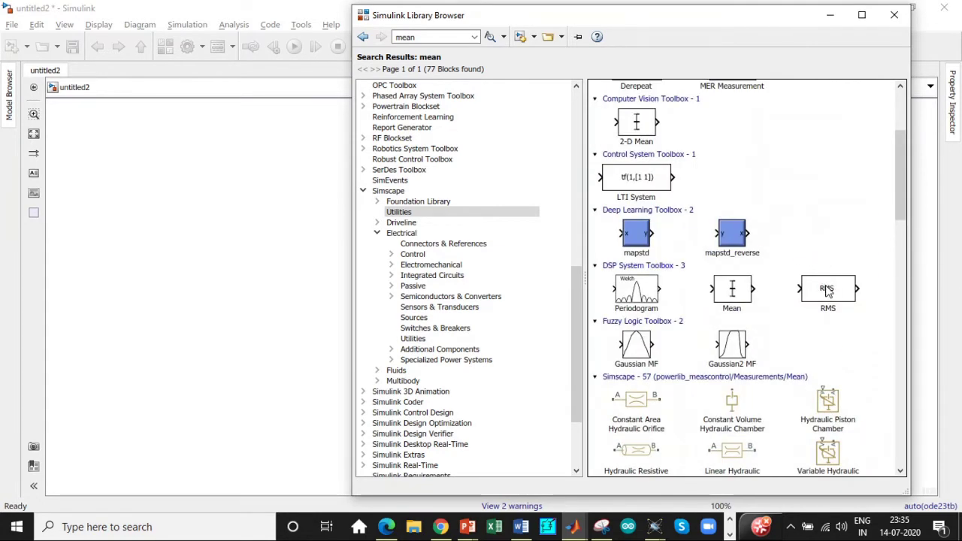
scroll(827, 291, down, 10)
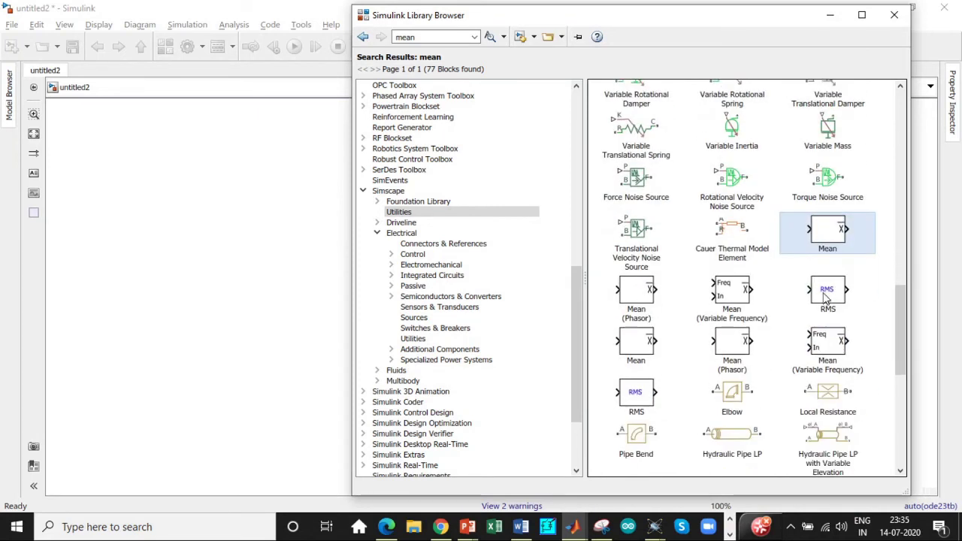
click(826, 297)
right_click(829, 299)
click(830, 302)
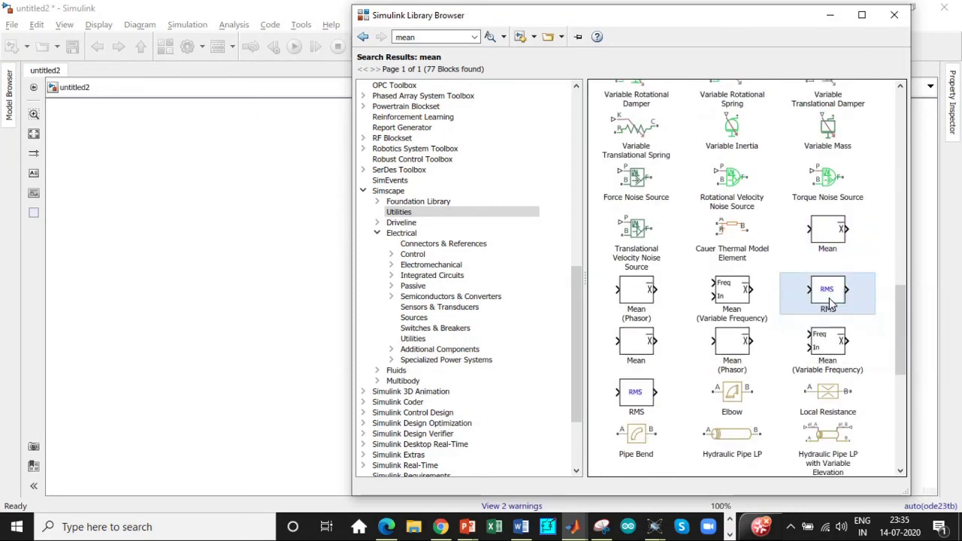
Step: Add the Mean block to untitled2, then replace the search text with 'disp'
click(836, 235)
right_click(837, 235)
click(853, 237)
double_click(440, 36)
text(disp)
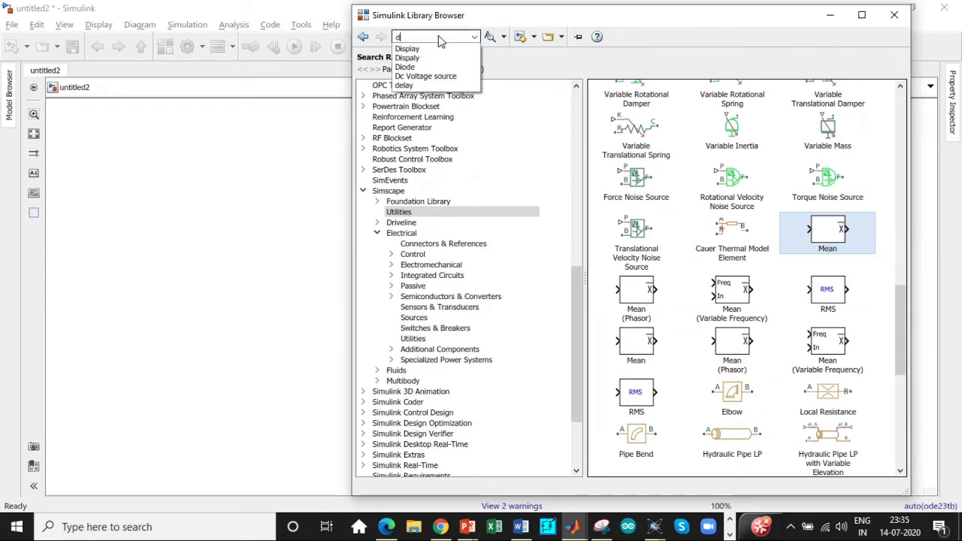
Step: Add the Display and Scope blocks to untitled2
click(443, 48)
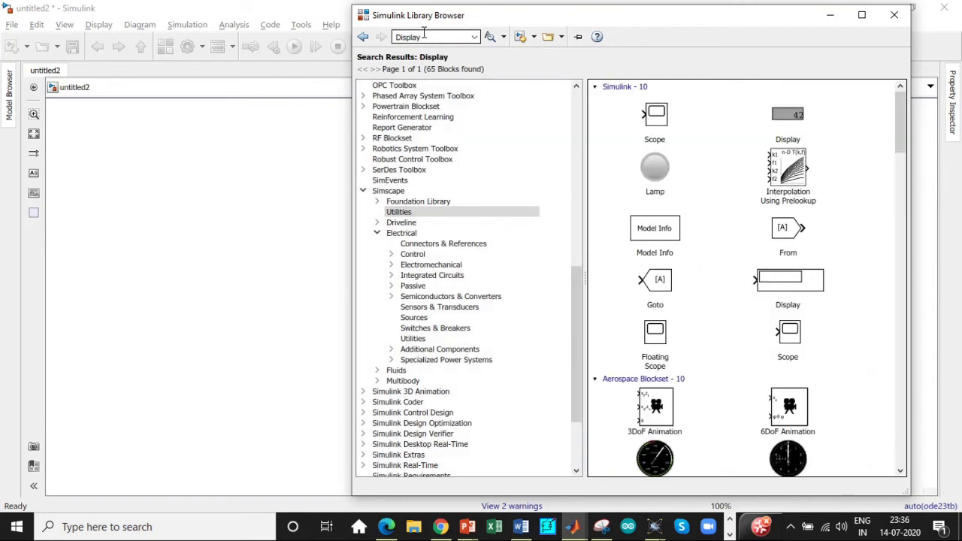
click(793, 290)
right_click(793, 290)
click(805, 295)
click(657, 120)
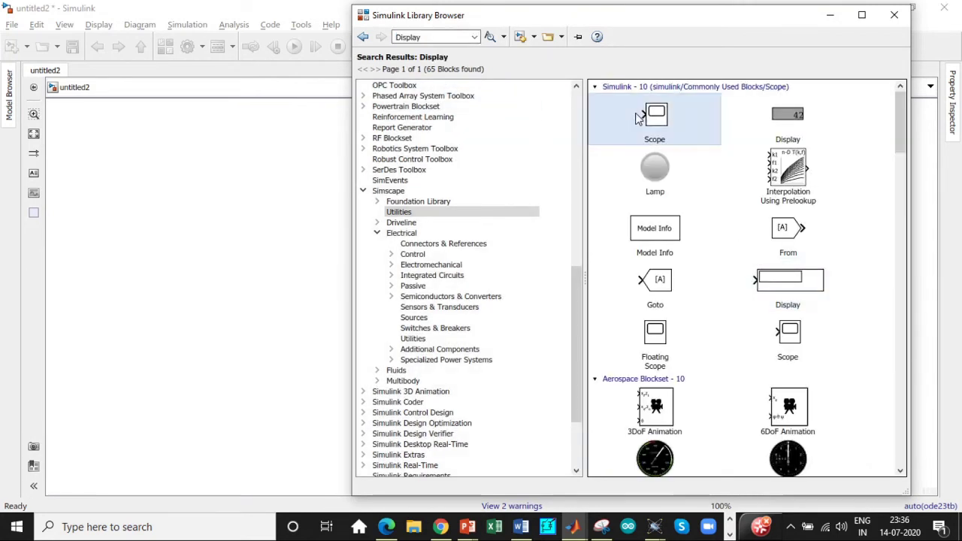
right_click(656, 116)
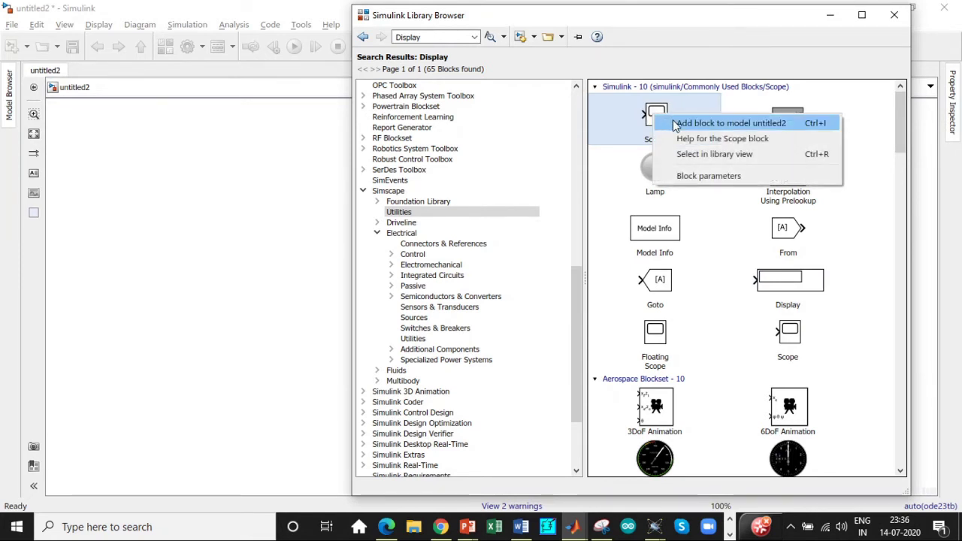
click(721, 122)
Step: Search for series RLC blocks and pick the Series RLC Branch
click(448, 36)
text(ser)
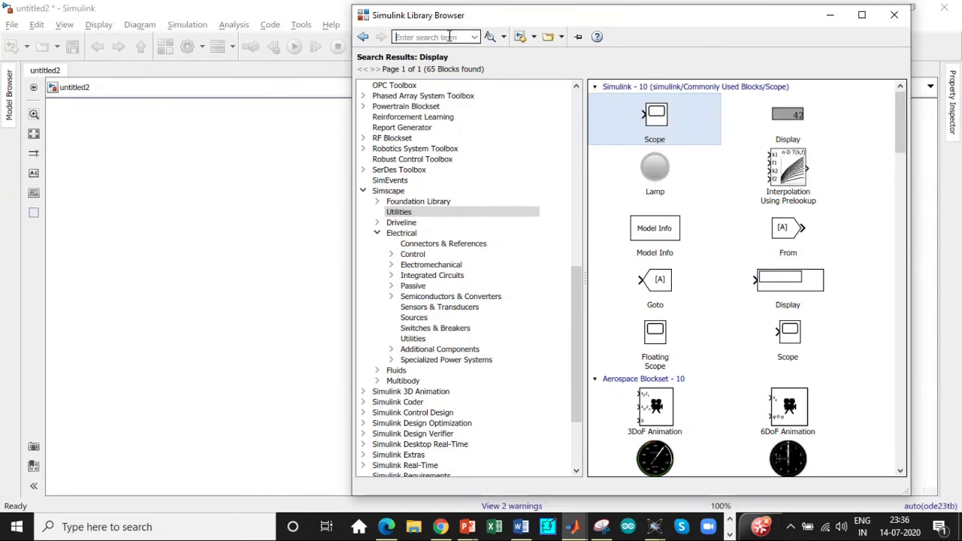
click(421, 49)
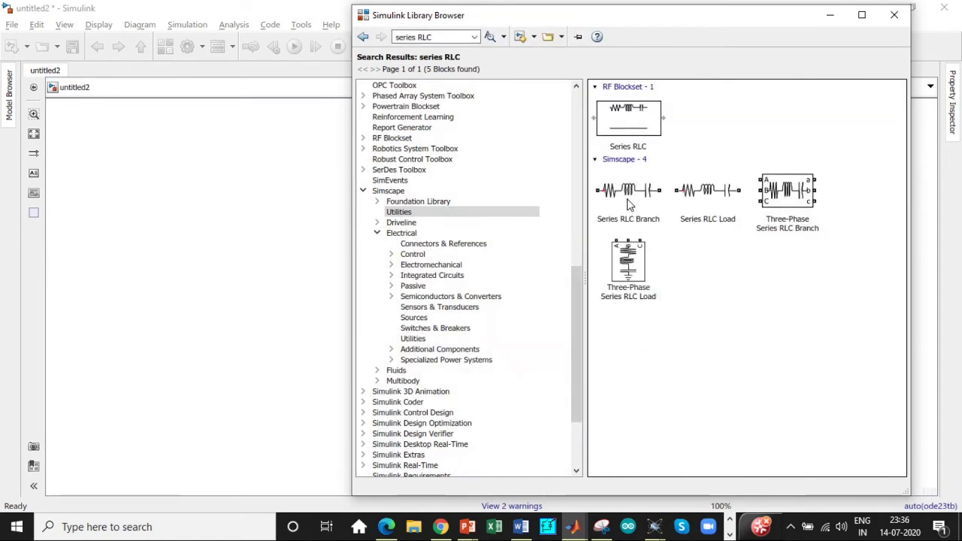
click(629, 204)
Step: Search for 'Pulse generator' and select the Pulse Generator block
click(448, 35)
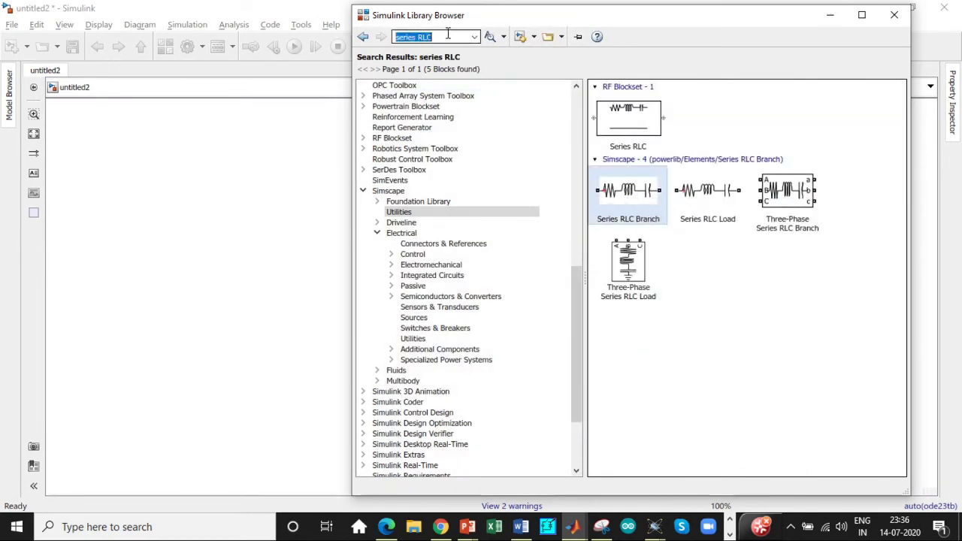
key(BackSpace)
text(Pu)
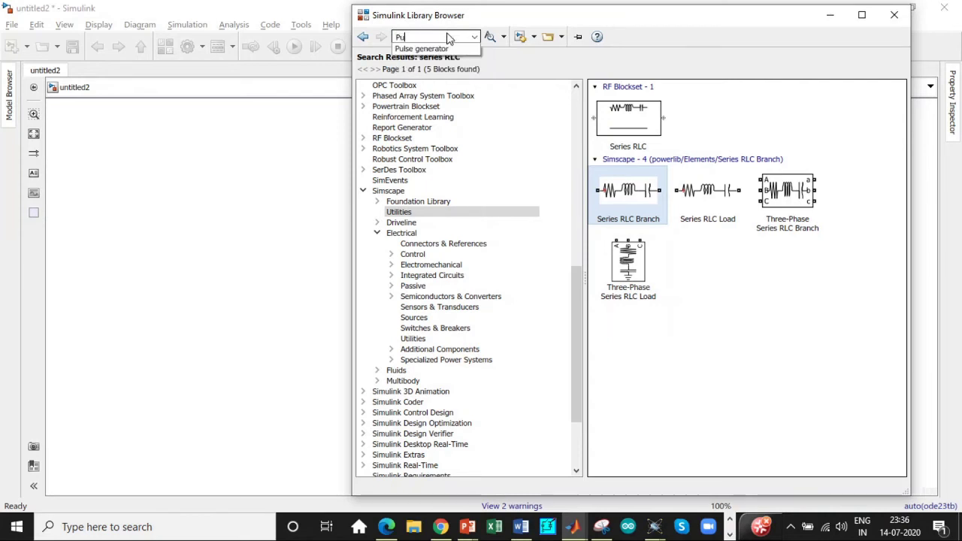
text(ls)
click(431, 45)
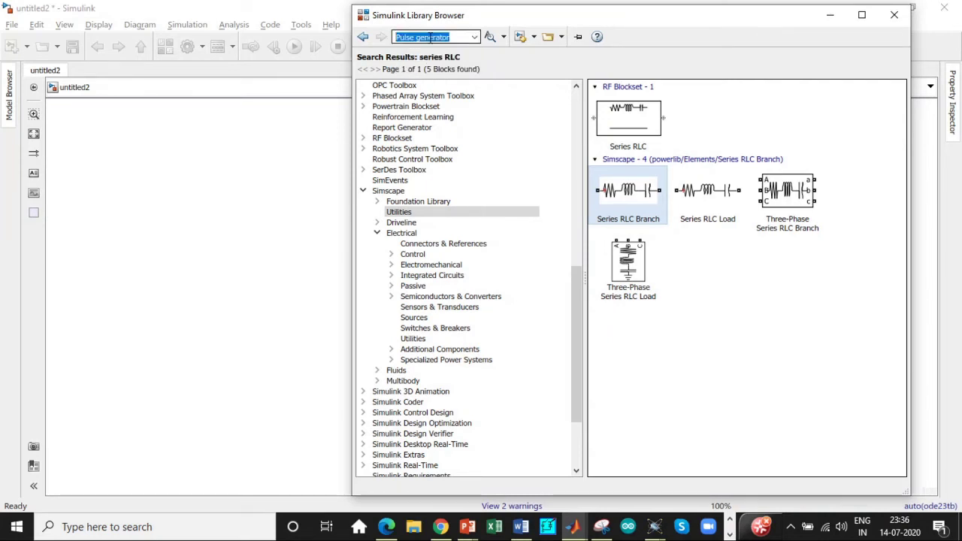
key(Return)
click(626, 120)
right_click(646, 124)
Step: Add the Pulse Generator and spread the Scope, Display, Mean, RMS and AC source across the canvas
click(654, 132)
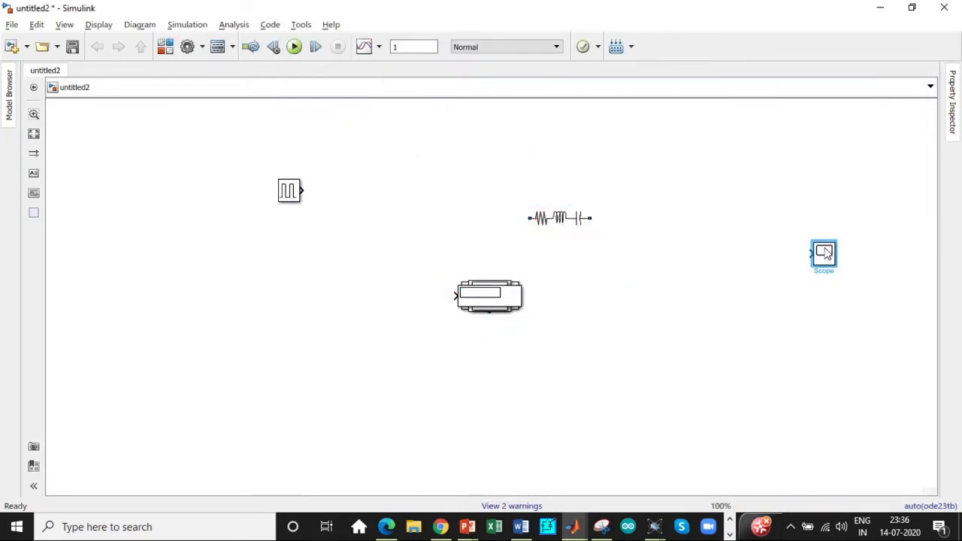
drag(824, 253, 792, 217)
drag(511, 304, 789, 387)
drag(481, 314, 643, 333)
drag(494, 299, 334, 268)
drag(475, 298, 203, 315)
Step: Shift the Current Measurement left, centre the Series RLC Branch and rotate it vertical
drag(484, 299, 177, 144)
drag(560, 218, 487, 303)
key(ctrl+r)
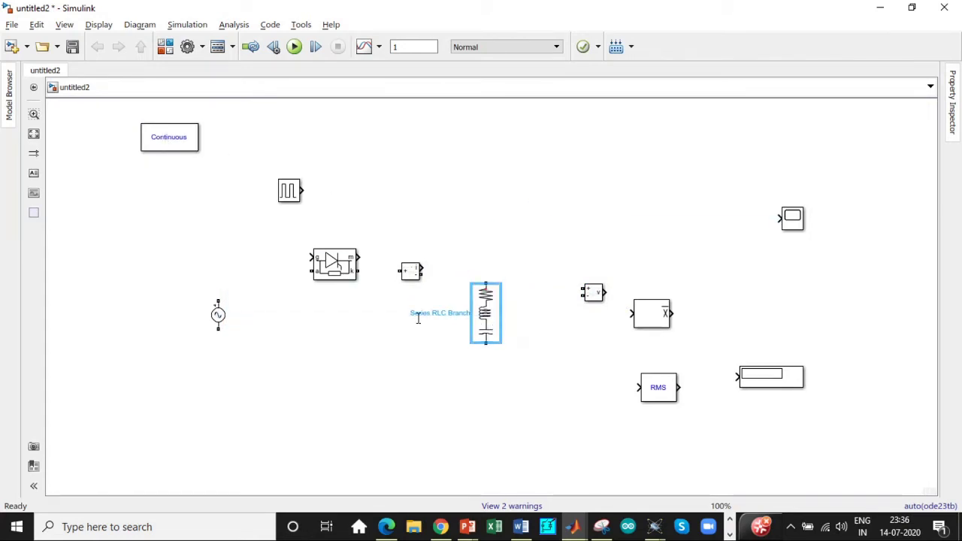
Step: Enter 325.26 as the AC Voltage Source peak amplitude and 50 Hz frequency, then confirm
double_click(218, 314)
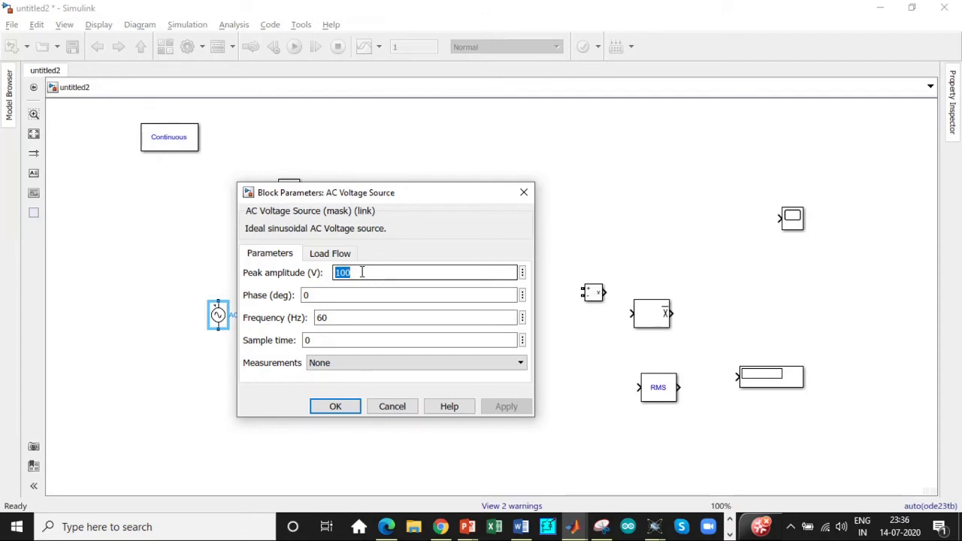
text(32)
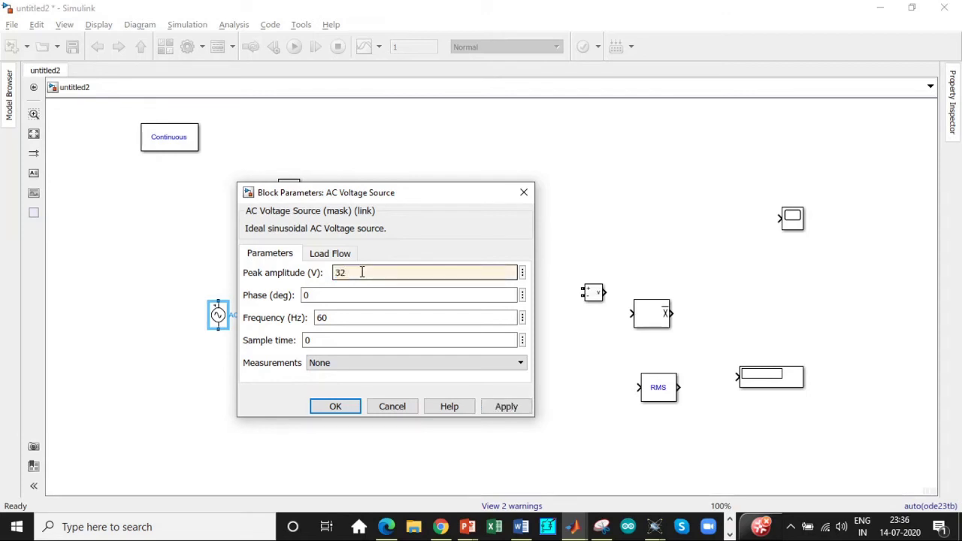
text(5.26)
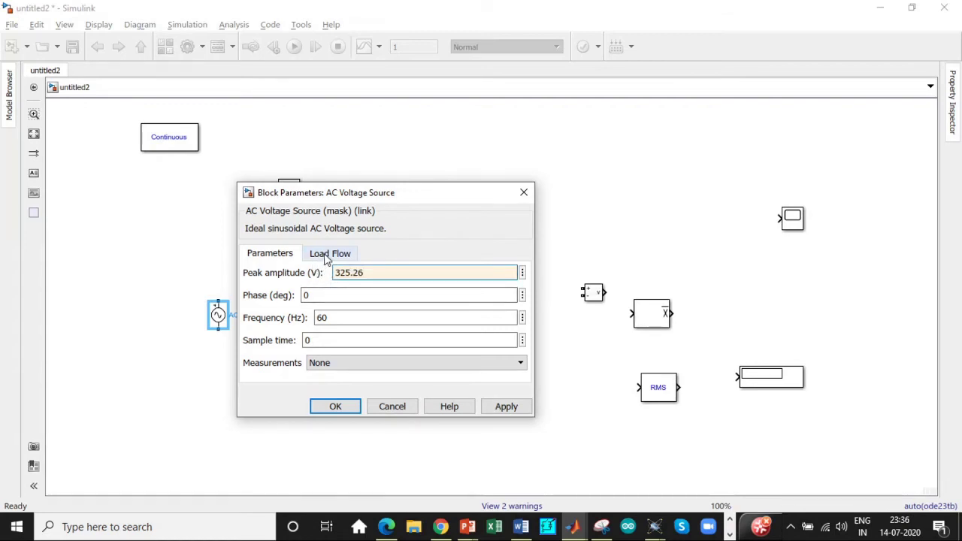
double_click(329, 318)
text(5)
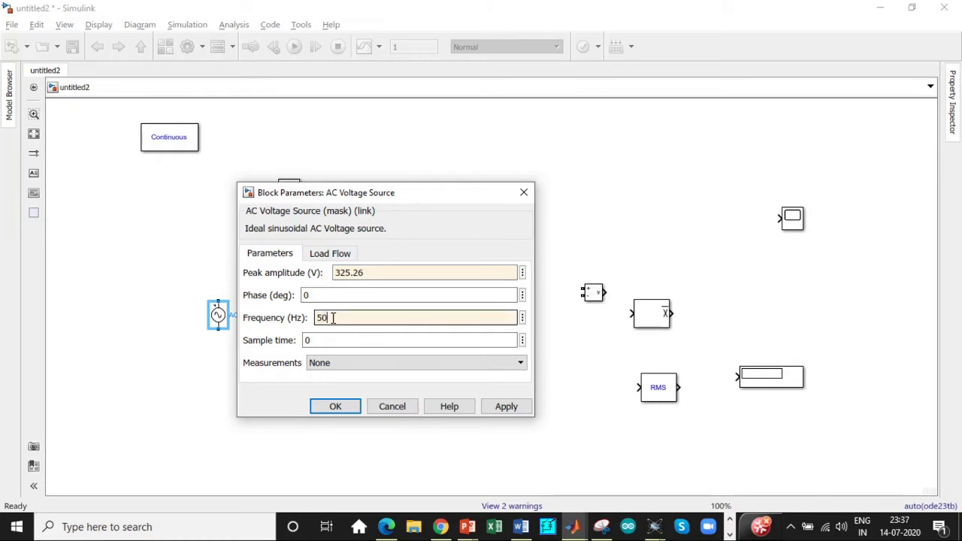
click(338, 406)
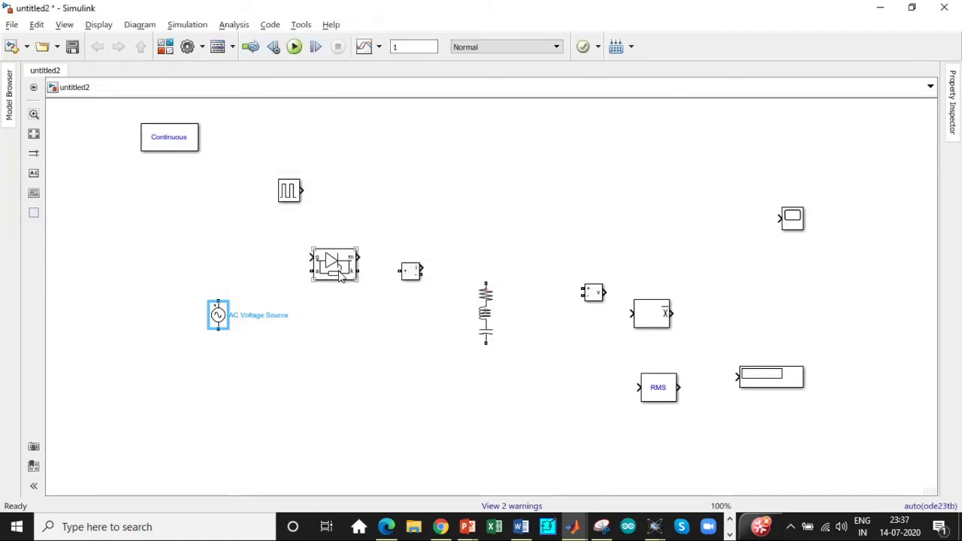
Step: Enter Pulse Generator period 0.01, pulse width 20 and phase delay 1.665e-3, then confirm
double_click(288, 190)
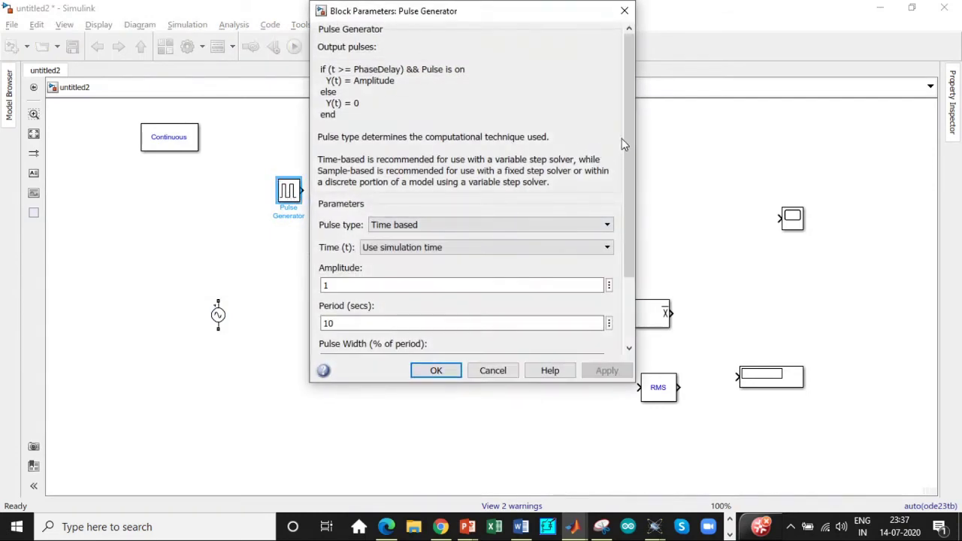
scroll(629, 147, down, 3)
double_click(364, 237)
text(0.0)
click(357, 275)
double_click(347, 274)
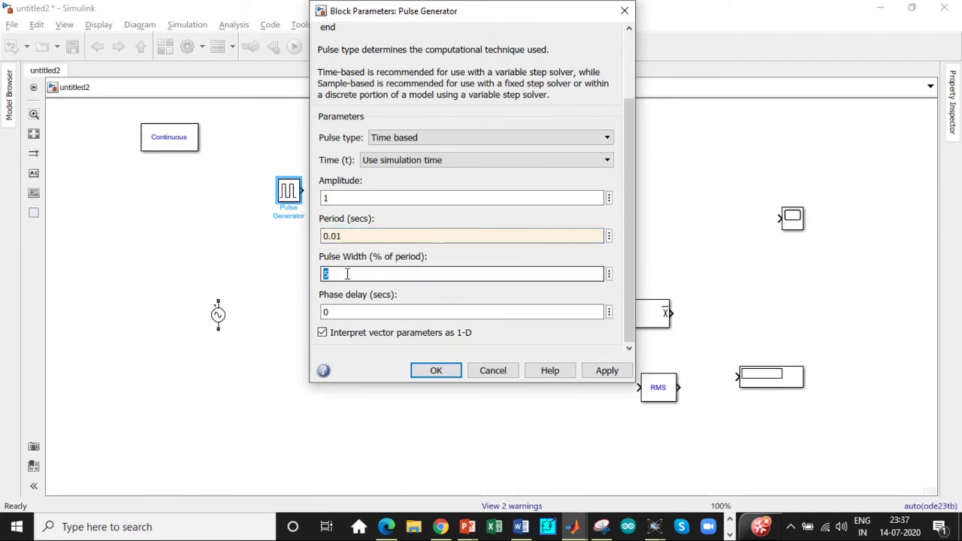
text(20)
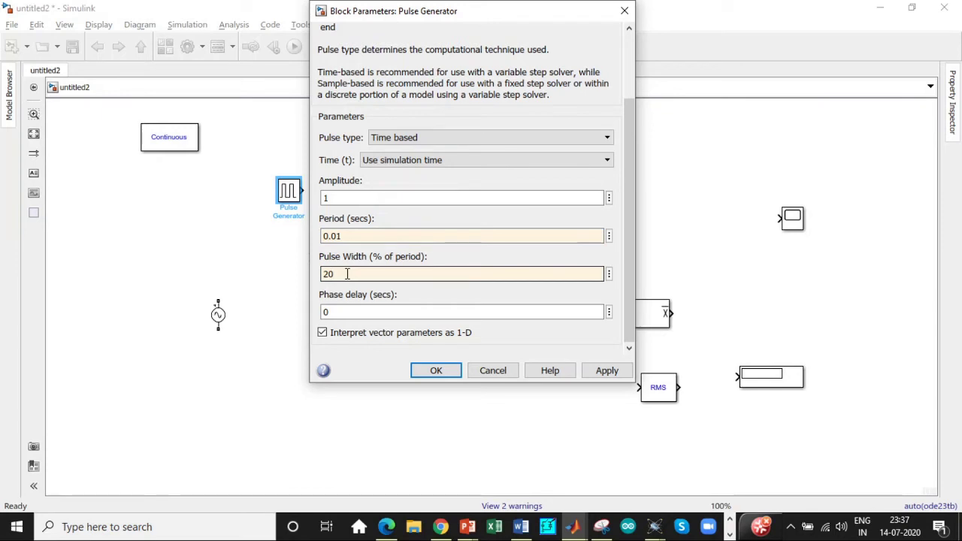
double_click(342, 311)
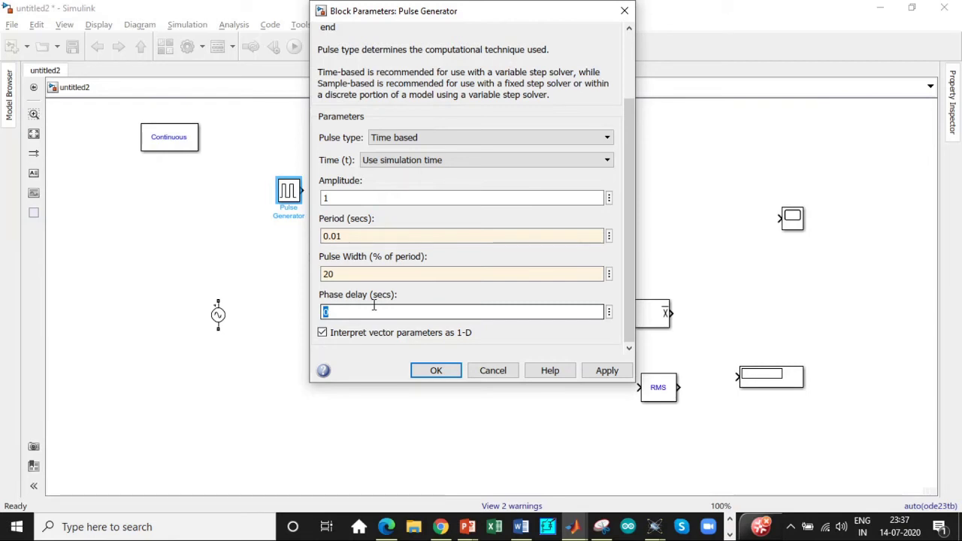
text(1.665e-3)
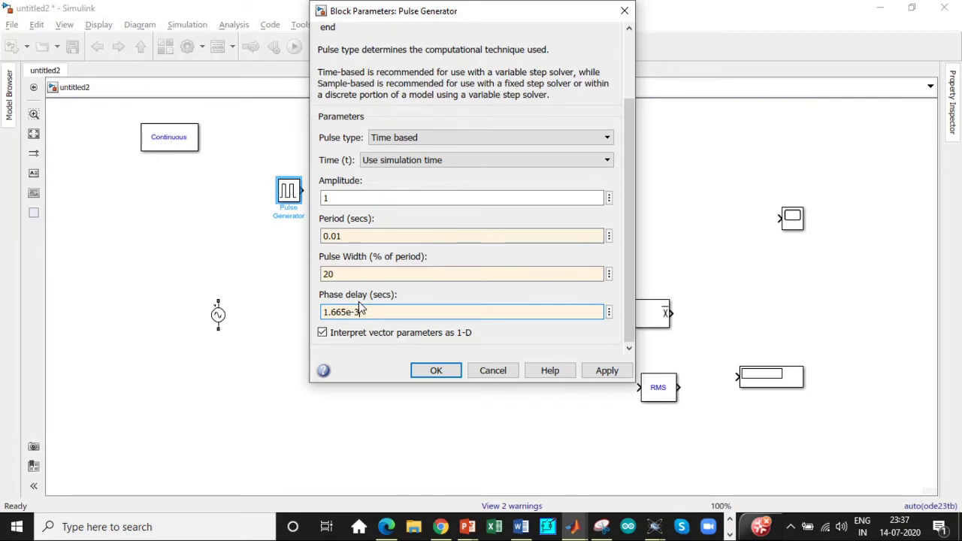
click(436, 370)
Step: Connect the AC source to the thyristor and hide the thyristor's measurement port
drag(220, 295, 310, 271)
click(350, 272)
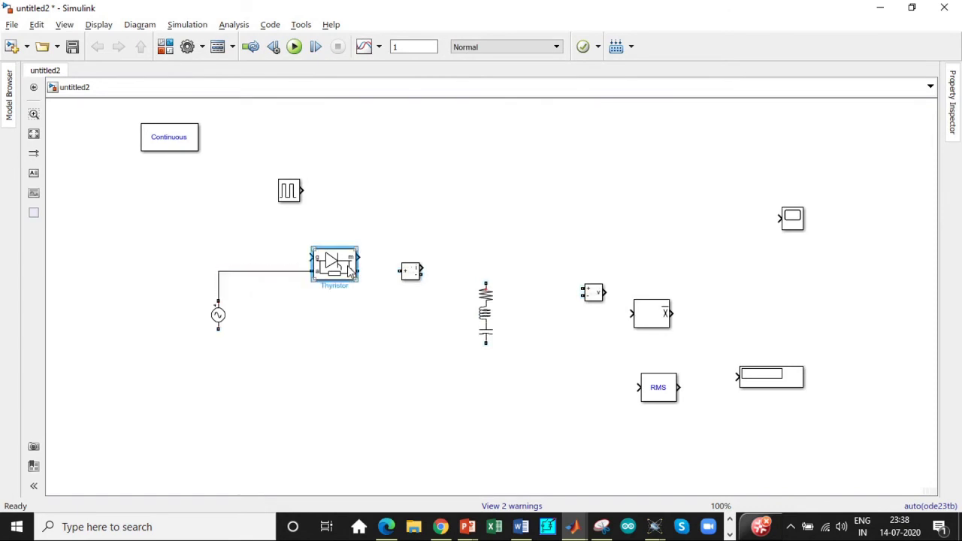
double_click(349, 272)
scroll(660, 338, down, 2)
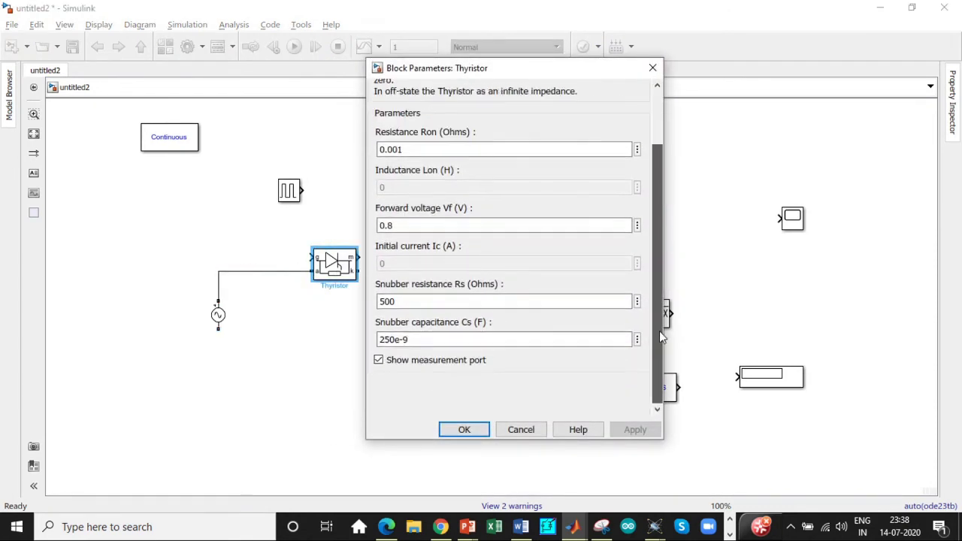
click(378, 359)
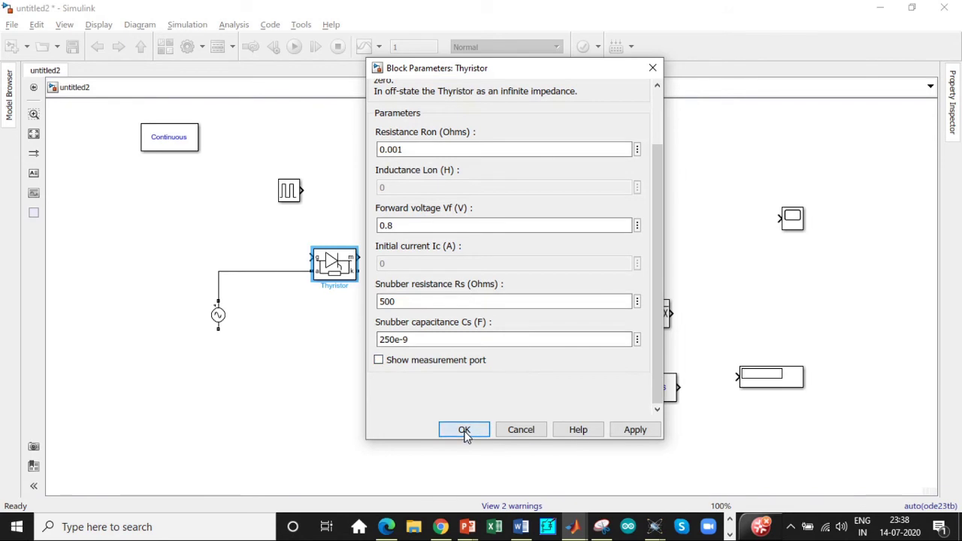
click(464, 430)
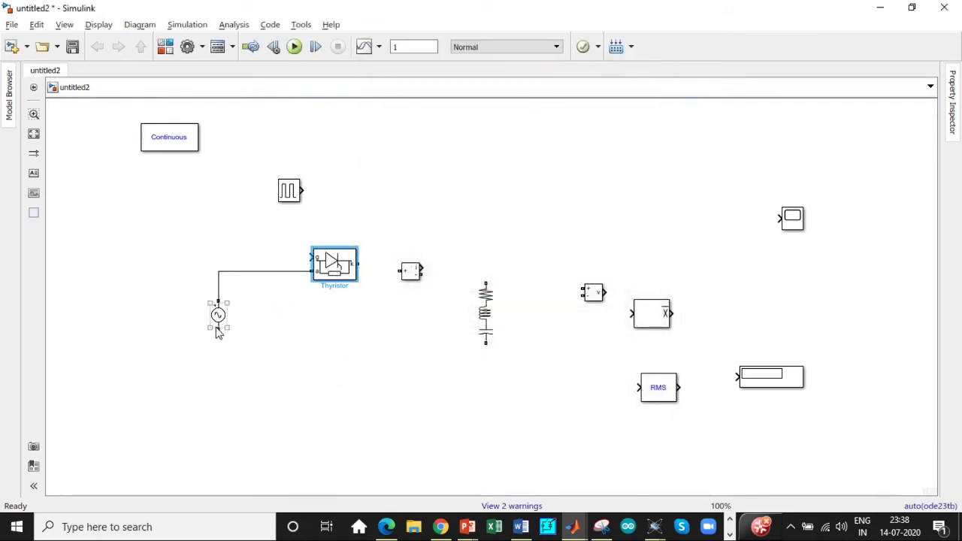
Step: Wire the source return to the load branch and make it a 10-ohm R-only branch
mouse_move(216, 328)
mouse_down()
mouse_move(286, 356)
mouse_move(485, 343)
mouse_up()
click(488, 301)
double_click(488, 301)
click(646, 242)
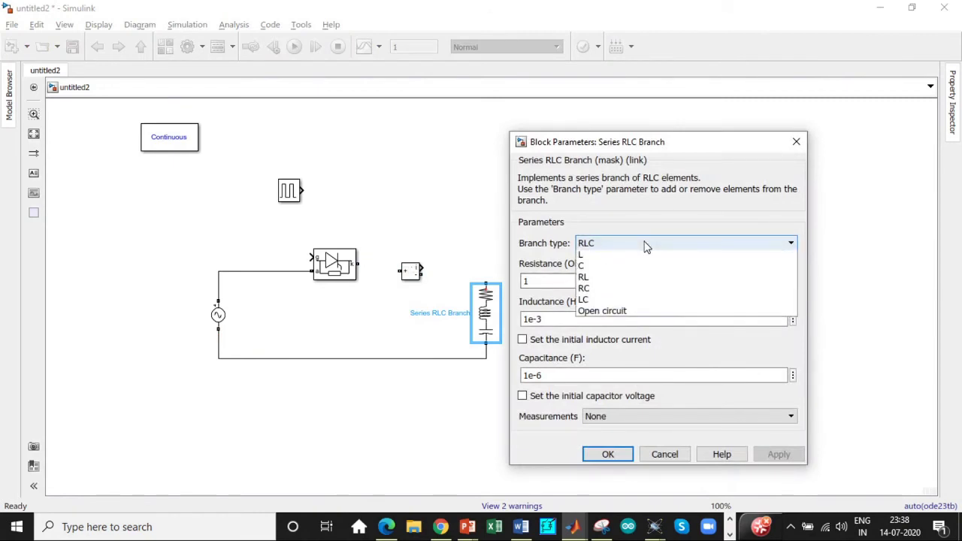
click(608, 269)
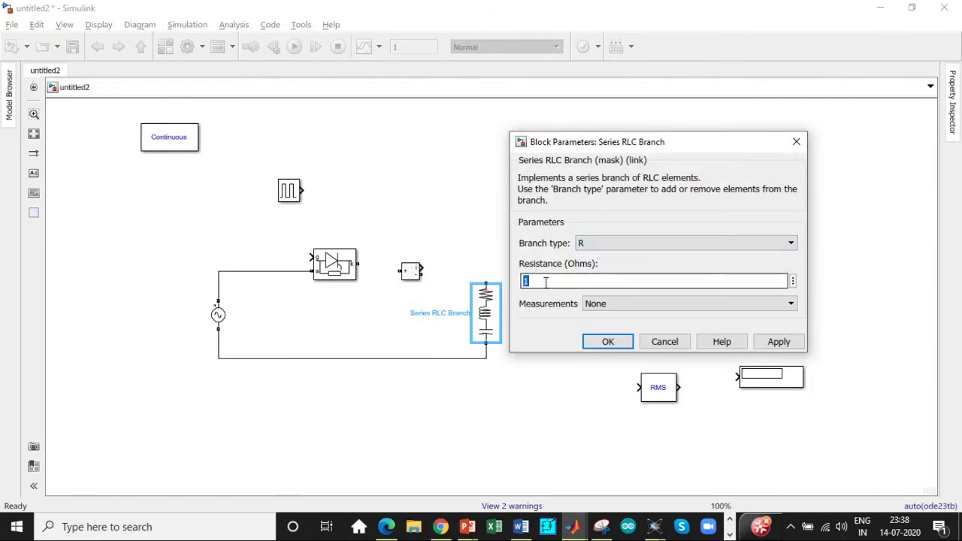
text(10)
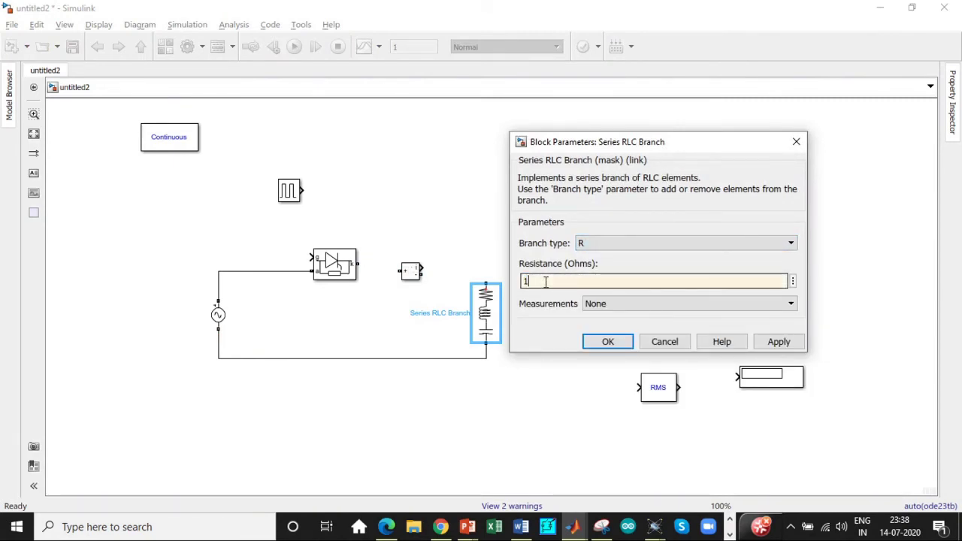
click(603, 344)
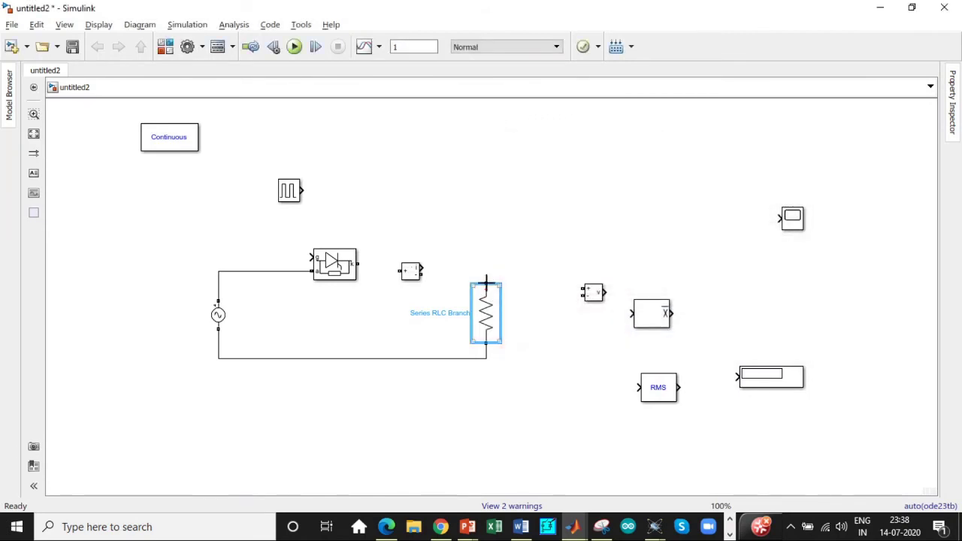
Step: Wire thyristor to current measurement to resistor, and the measured current to an RMS block
drag(399, 271, 358, 263)
drag(422, 275, 484, 282)
drag(423, 266, 636, 391)
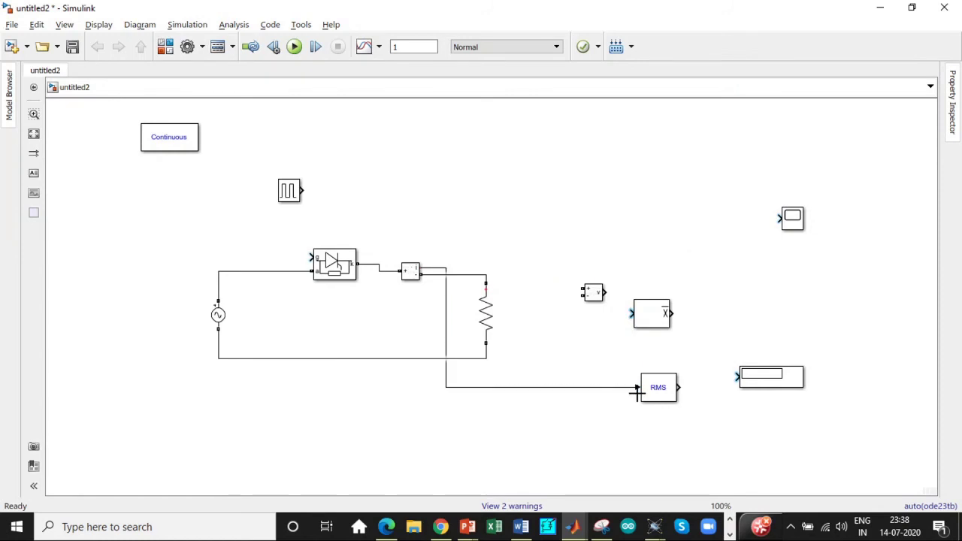
Step: Reposition RMS and Voltage Measurement, measure across the resistor and feed the voltage to RMS and Mean
click(668, 394)
drag(661, 393, 647, 418)
drag(627, 366, 635, 366)
drag(601, 297, 486, 275)
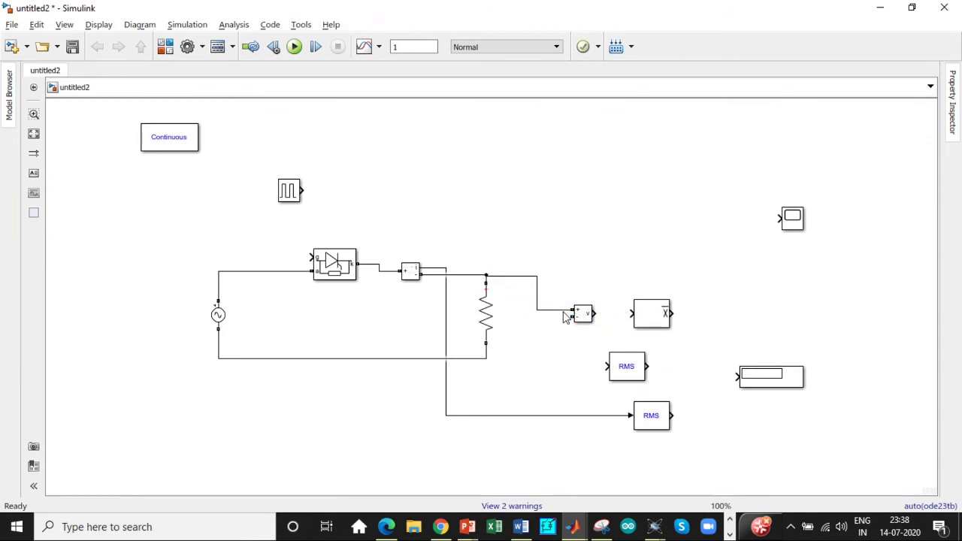
drag(568, 316, 486, 361)
drag(593, 312, 605, 367)
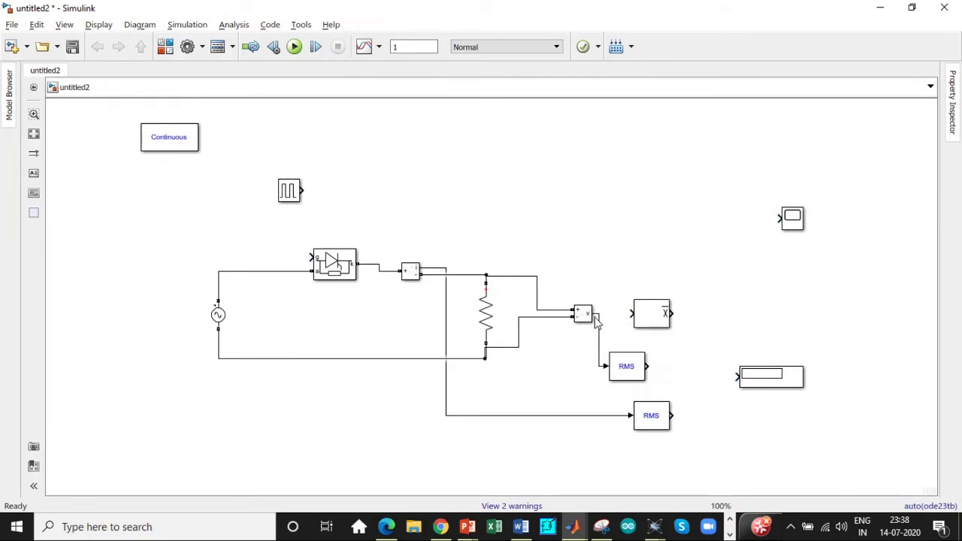
drag(630, 314, 593, 313)
Step: Duplicate the Display block and show the mean, voltage RMS and current RMS on three displays
click(779, 385)
key(ctrl+c)
key(ctrl+v)
key(ctrl+v)
drag(785, 396, 758, 454)
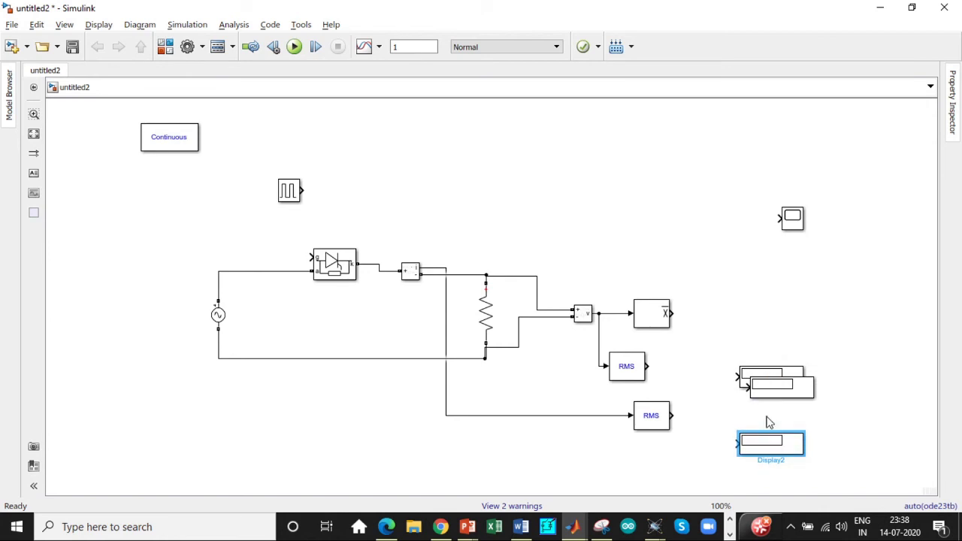
drag(770, 389, 752, 313)
drag(671, 313, 729, 308)
drag(654, 369, 734, 378)
drag(671, 414, 736, 443)
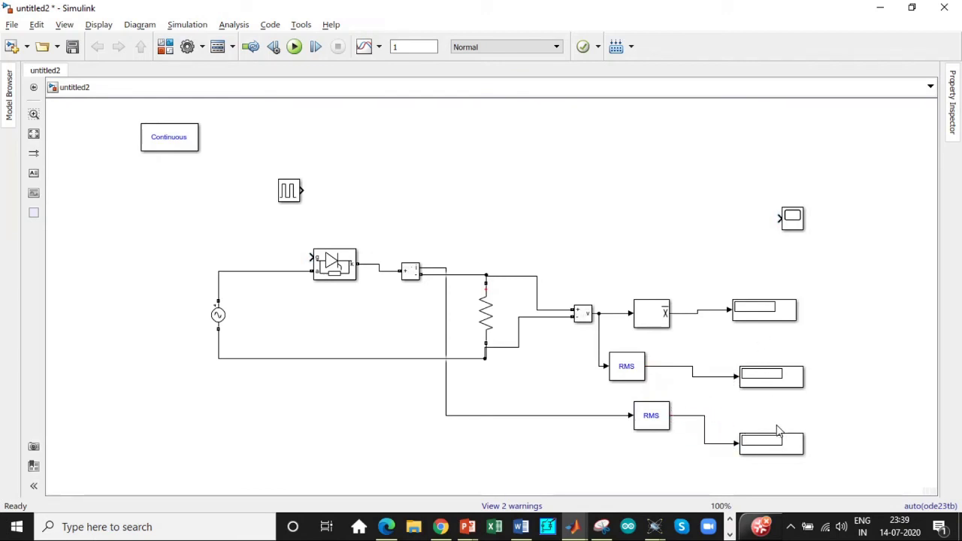
Step: Branch the load voltage to the Scope and connect the Pulse Generator to the thyristor gate
click(768, 317)
drag(777, 218, 609, 311)
click(795, 224)
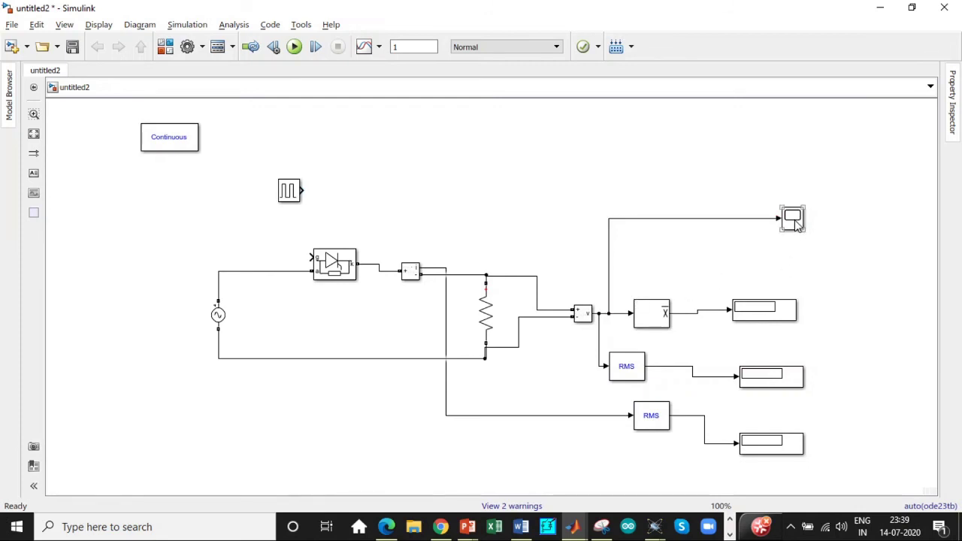
drag(301, 191, 307, 256)
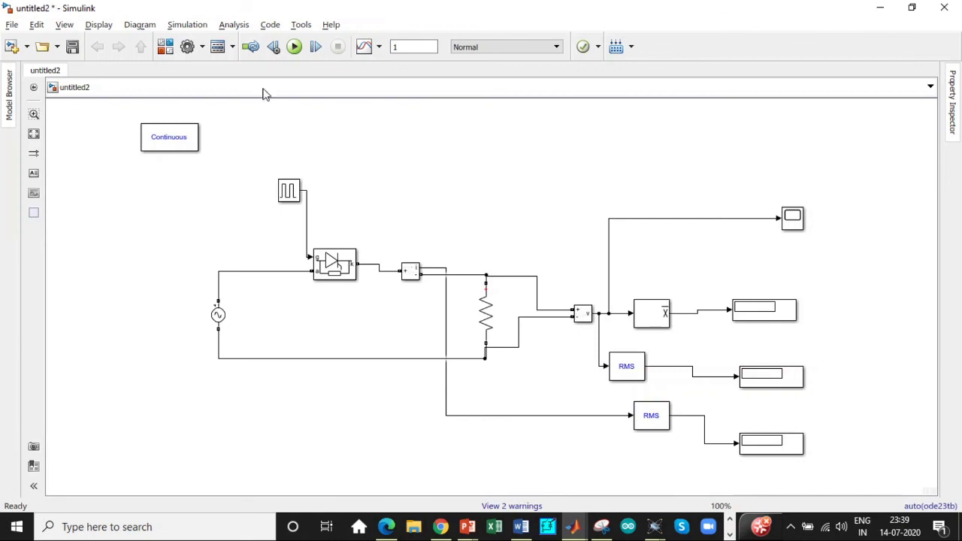
Step: Run the simulation, check the Mean block settings, and zoom the Scope waveform to 0.27–0.45 s
click(295, 46)
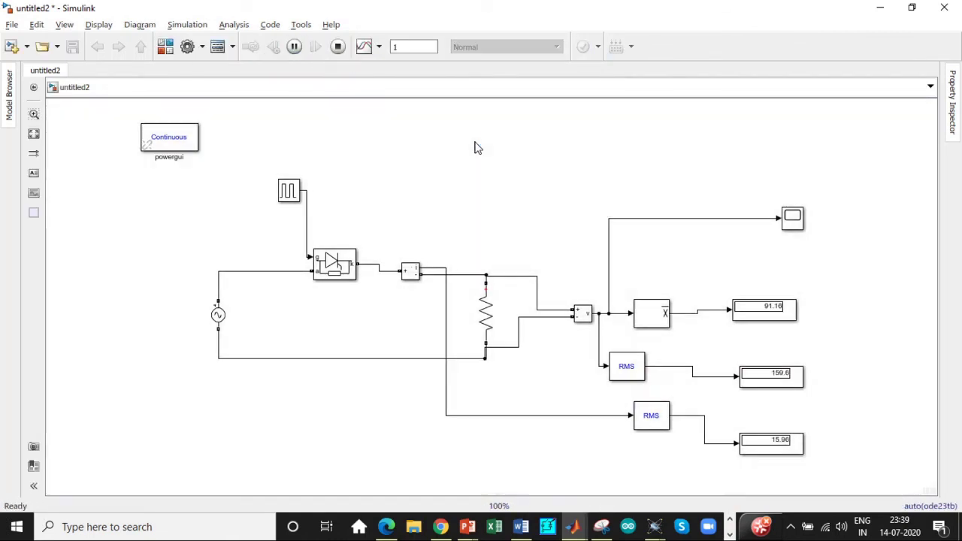
click(661, 314)
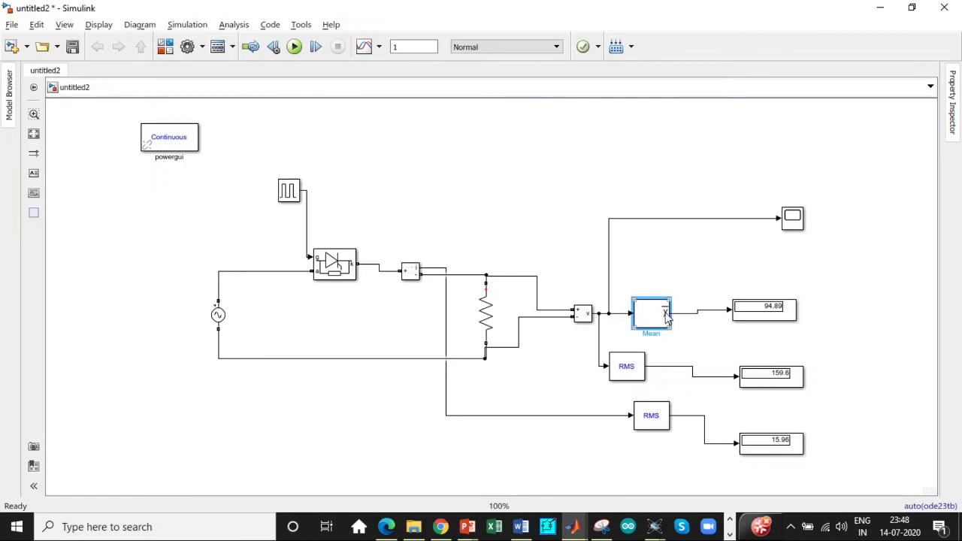
double_click(661, 312)
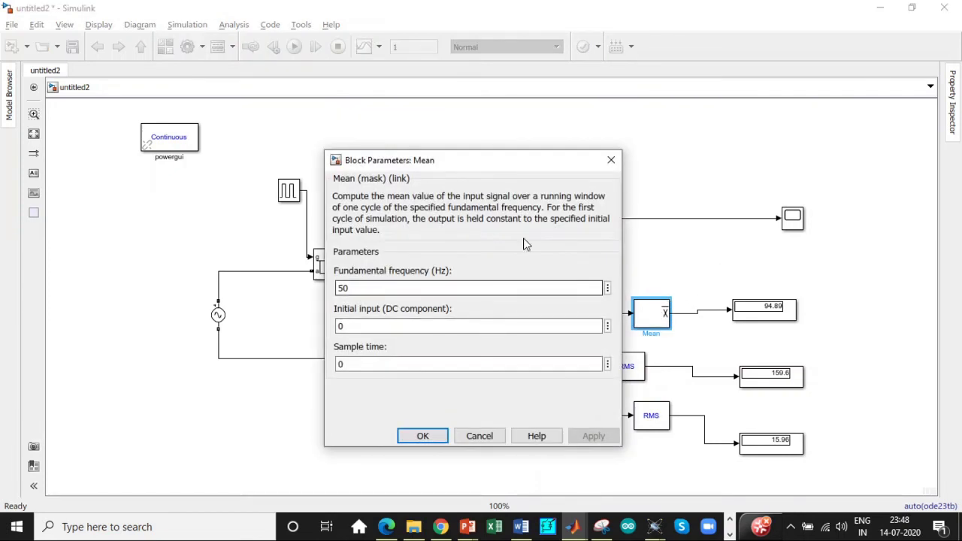
click(611, 160)
double_click(791, 220)
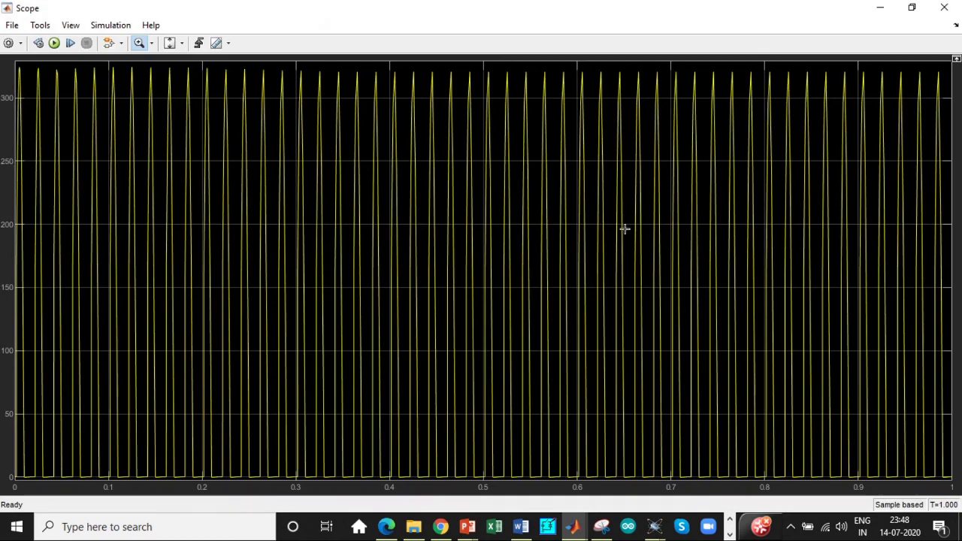
drag(263, 93, 435, 445)
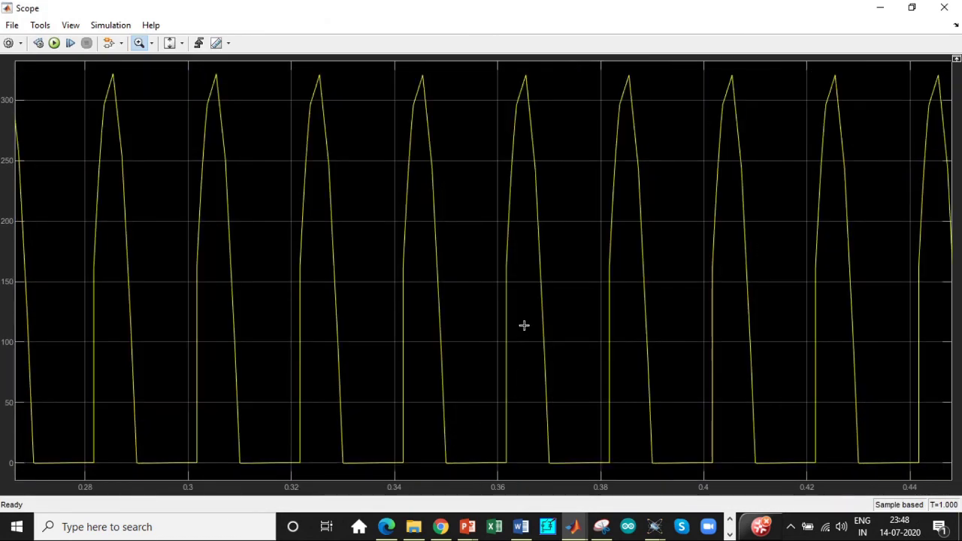